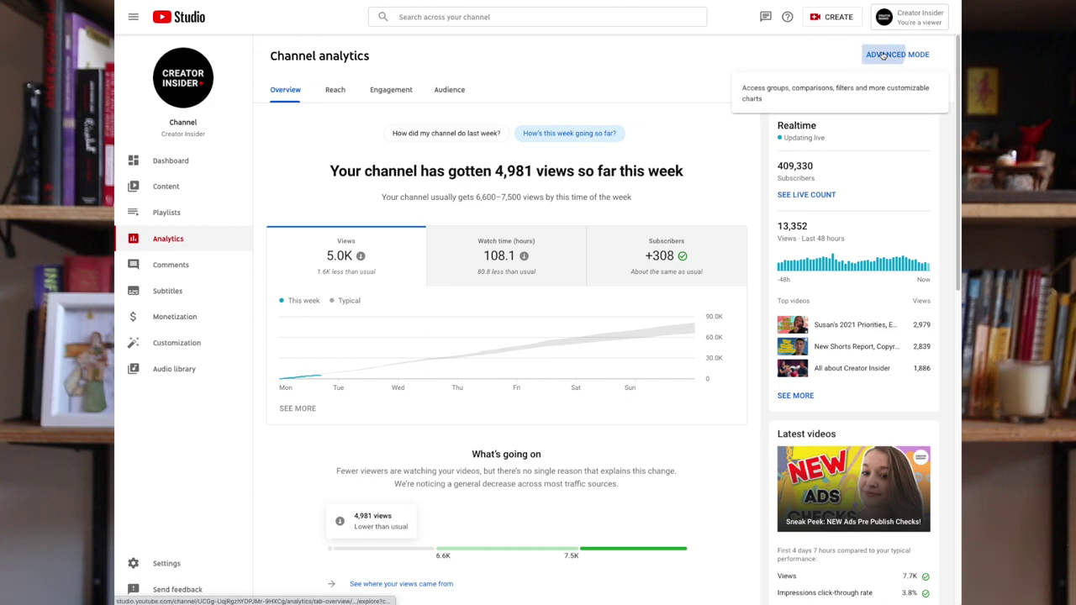
Switch to Advanced Mode and open the First 24 hours video performance comparison report
left_click(897, 54)
left_click(904, 44)
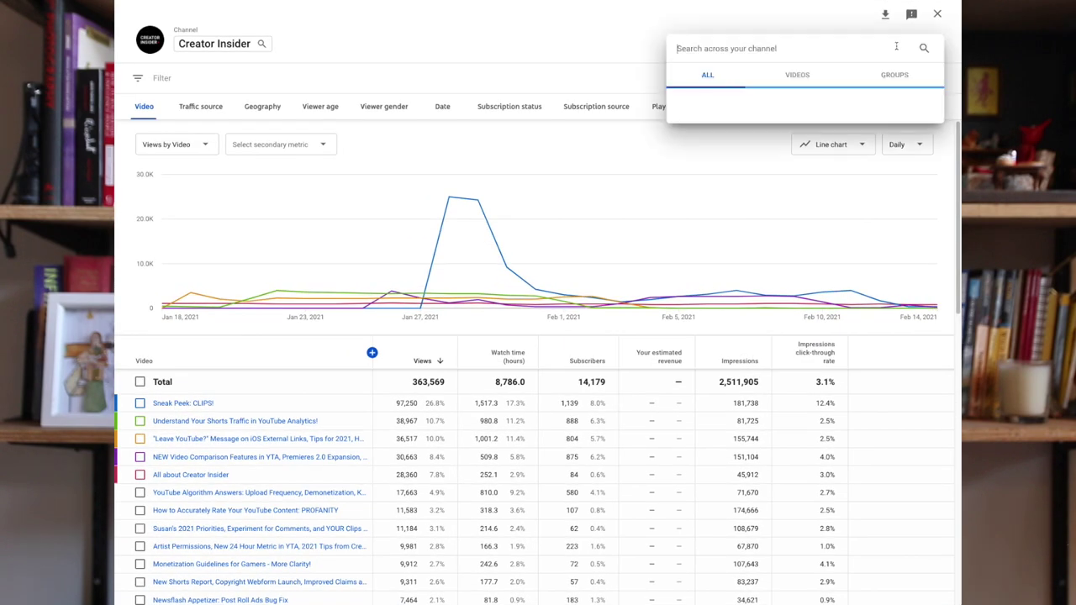
left_click(795, 180)
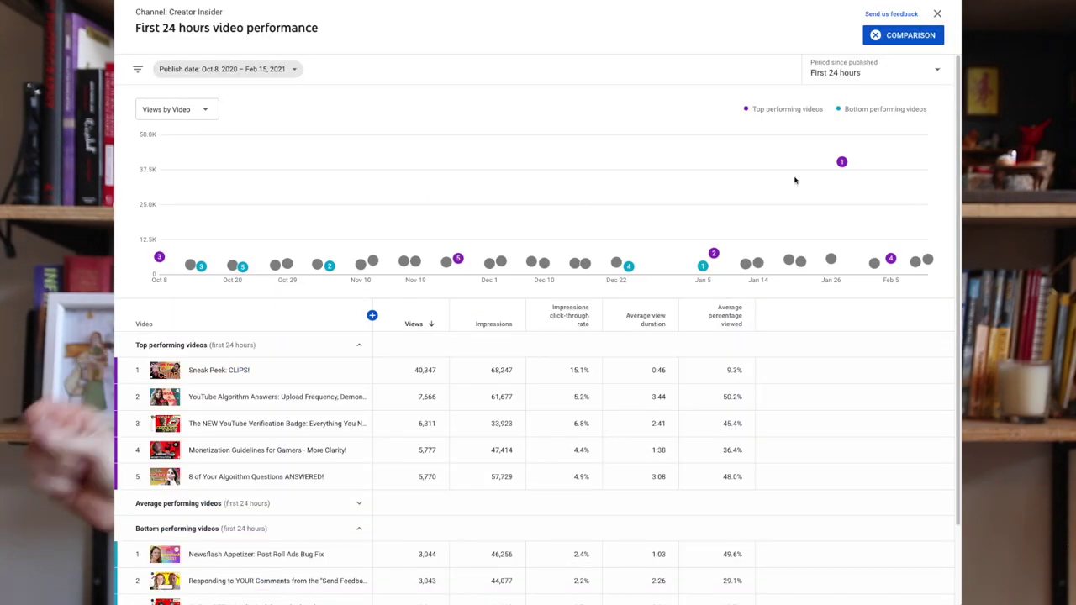
left_click(215, 70)
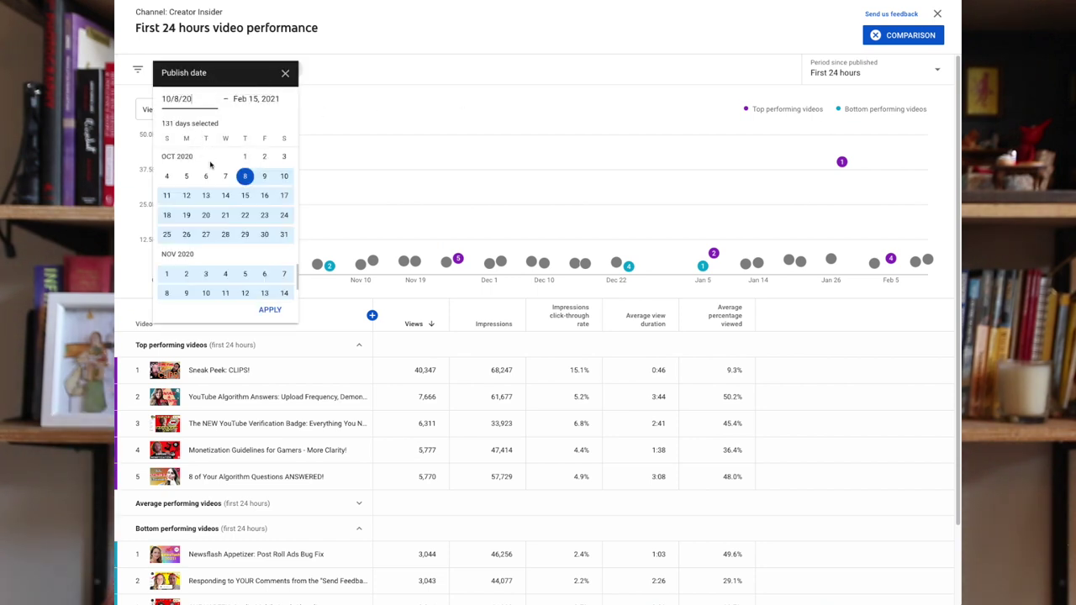
Filter the report to videos published Aug 1, 2020 – Jan 15, 2021
scroll(201, 152, "up", 5)
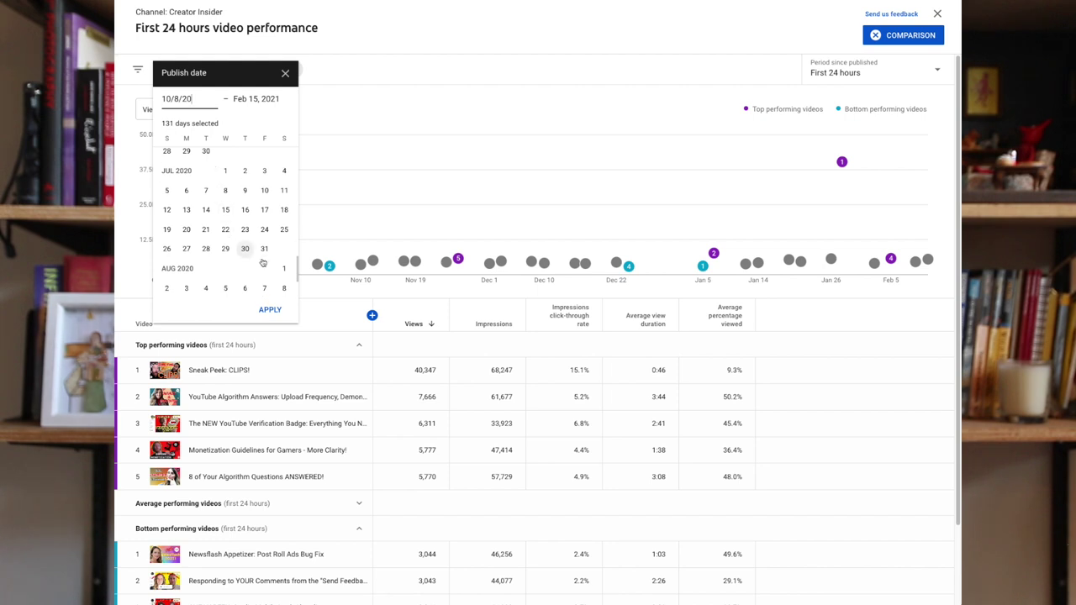
left_click(284, 268)
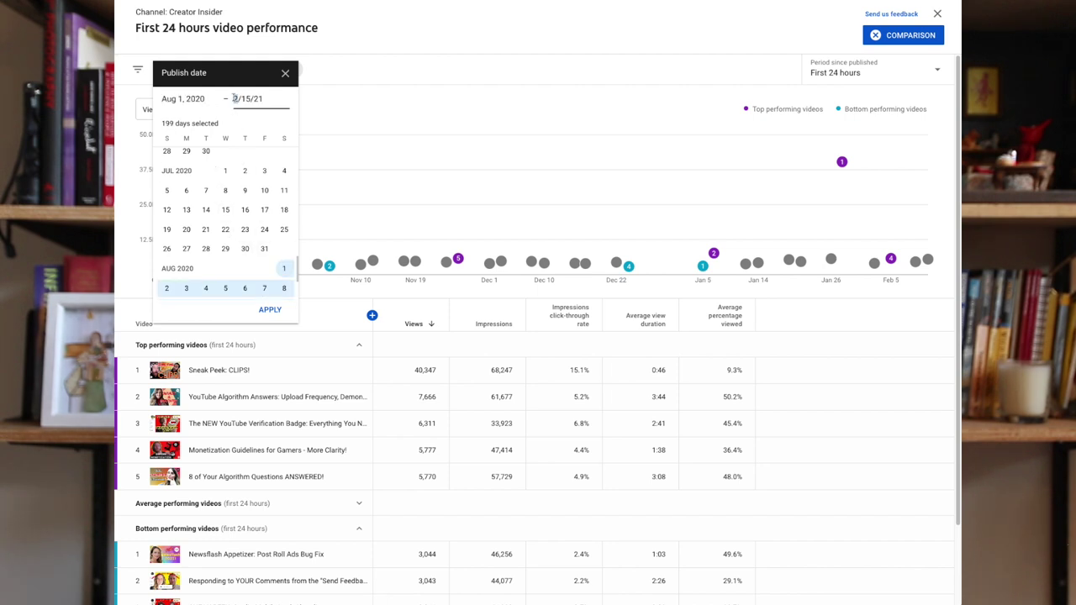
scroll(225, 210, "up", 1)
left_click(263, 195)
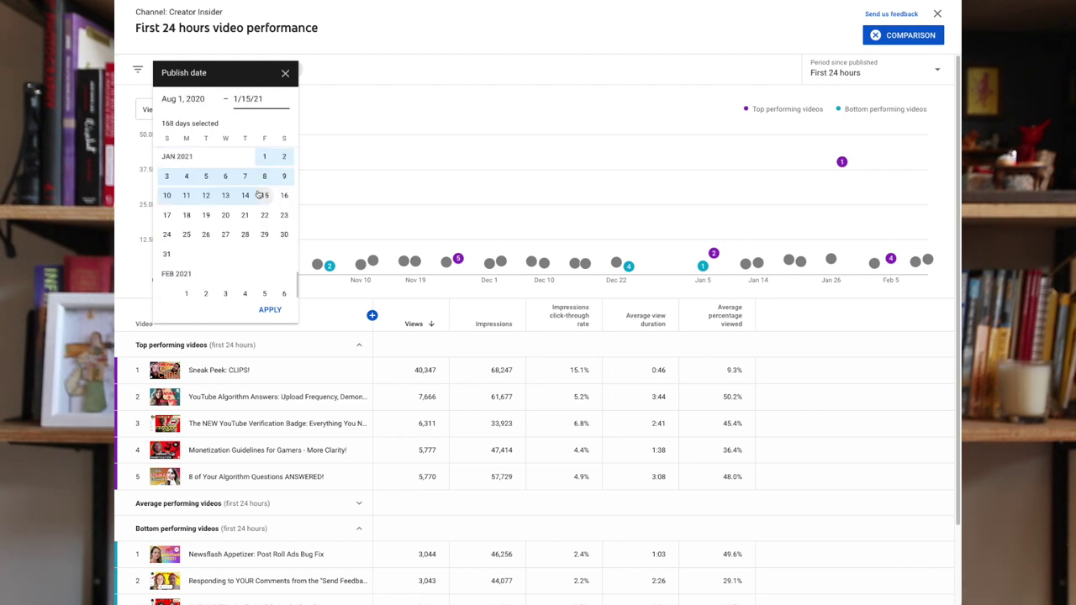
left_click(269, 310)
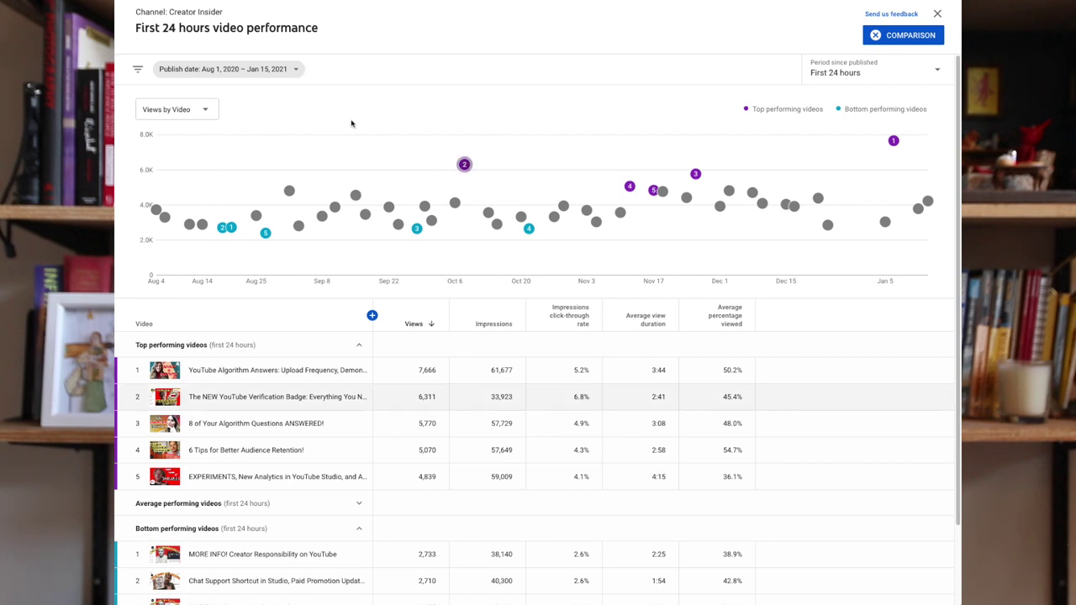
Change the publish date range start to Sep 1, 2020
left_click(221, 71)
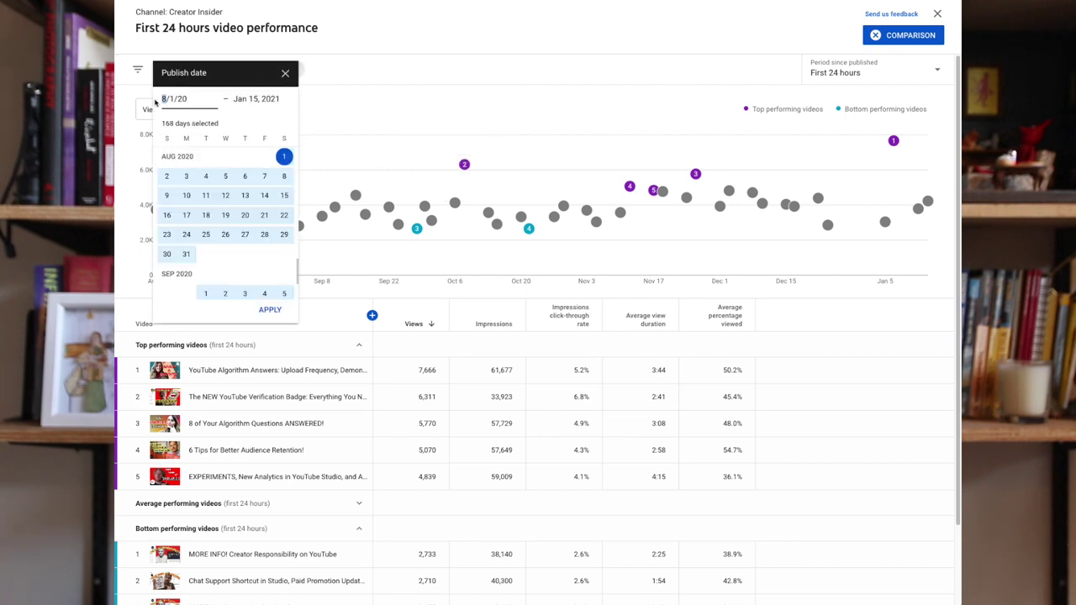
type("9")
left_click(271, 311)
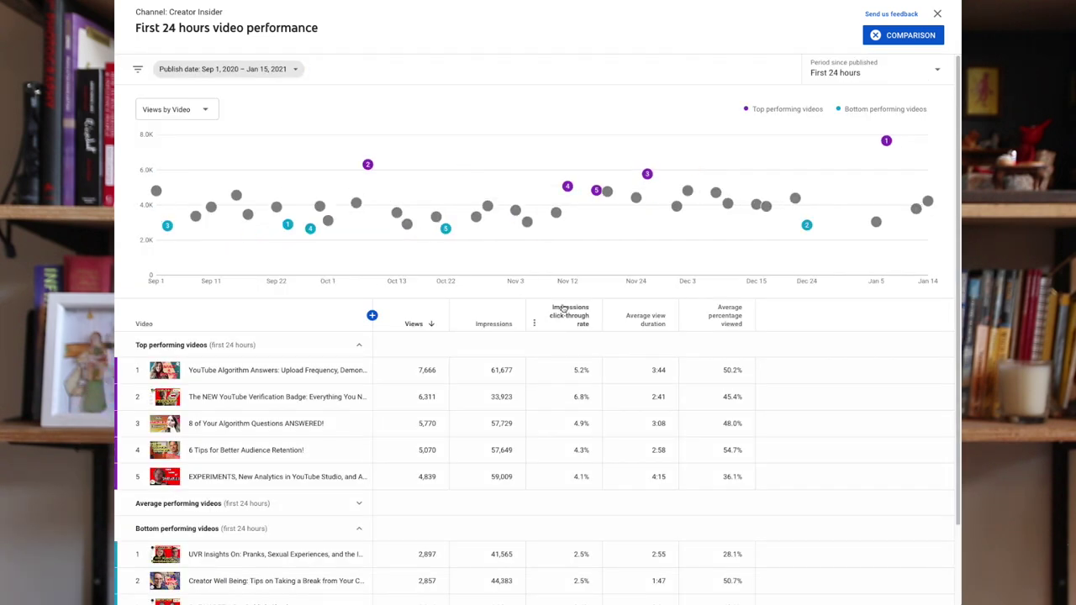
mouse_move(566, 312)
Set the period since published to First 7 days, keep Views charted, and inspect chart points
left_click(879, 74)
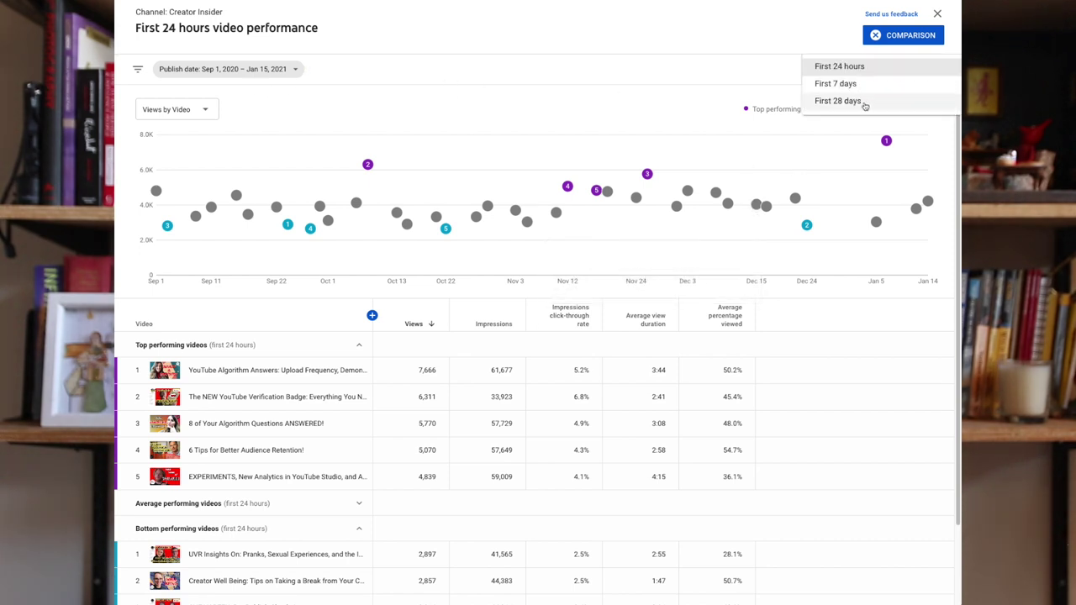
left_click(859, 92)
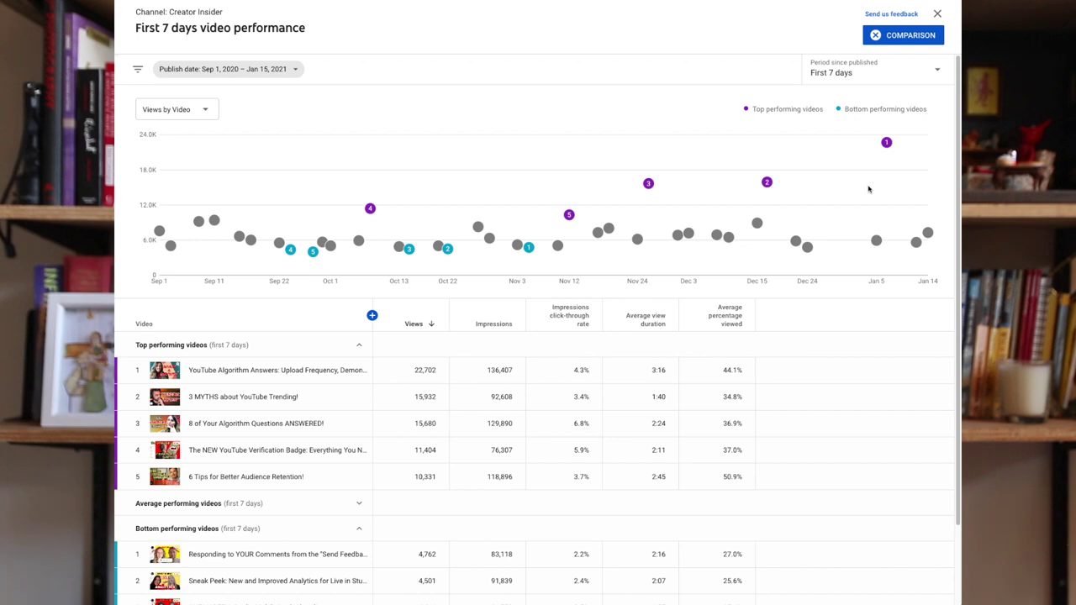
left_click(201, 113)
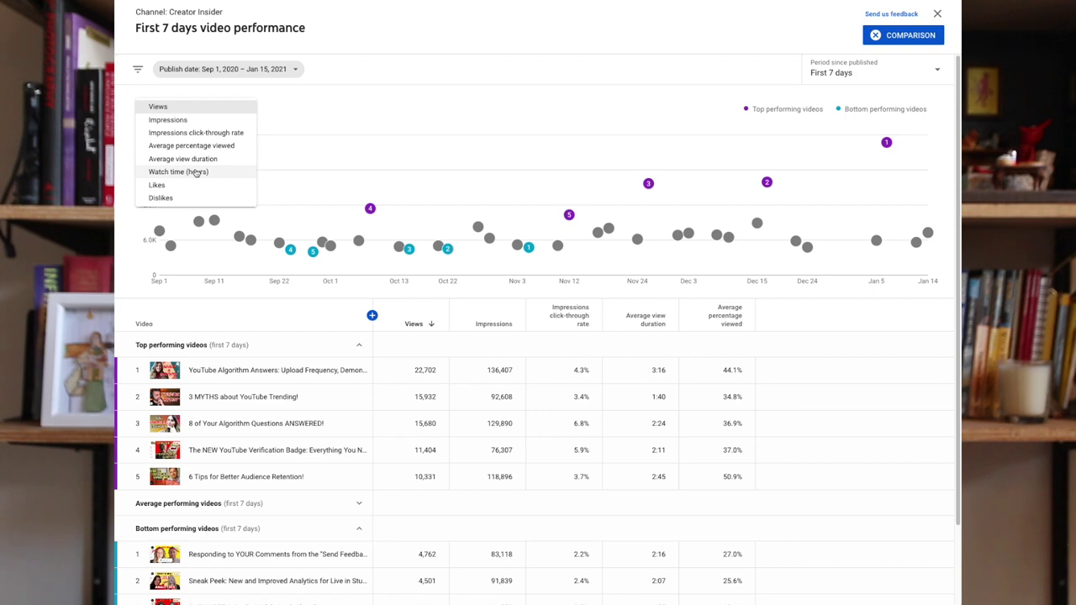
left_click(188, 111)
mouse_move(886, 143)
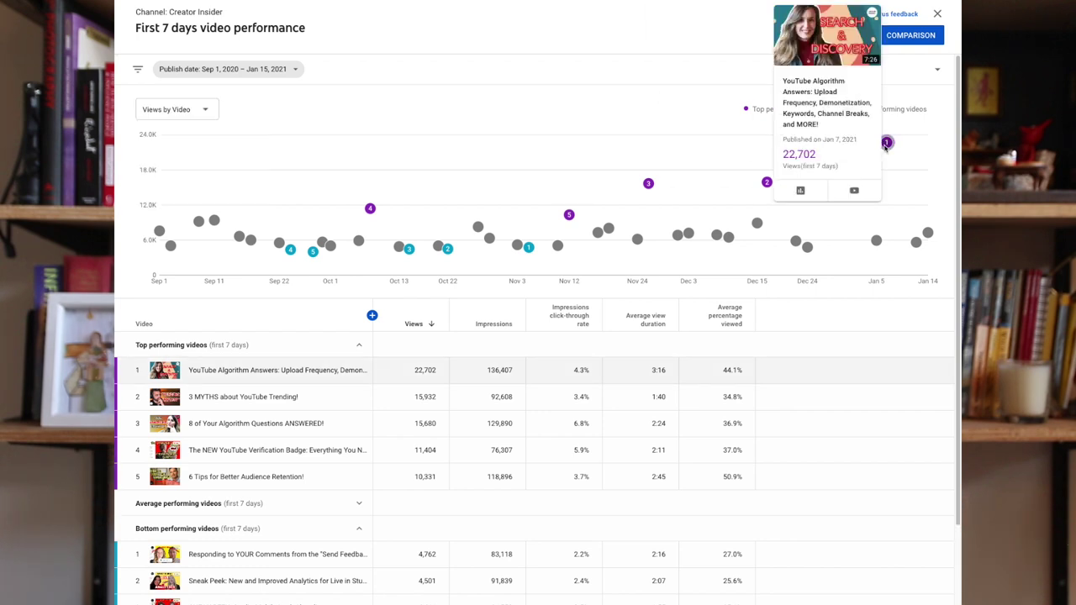
mouse_move(767, 181)
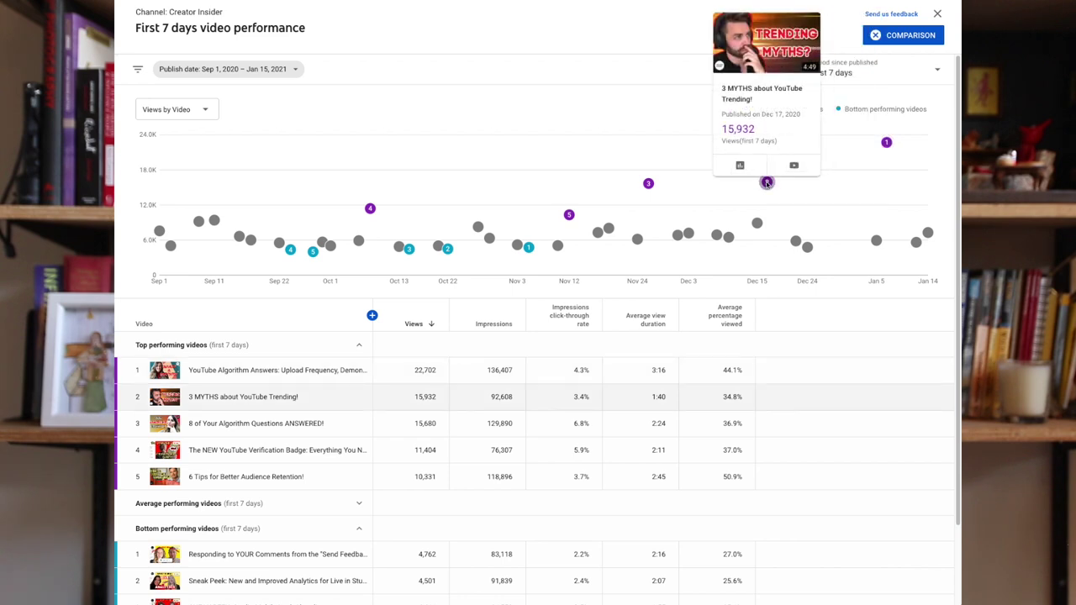
mouse_move(759, 224)
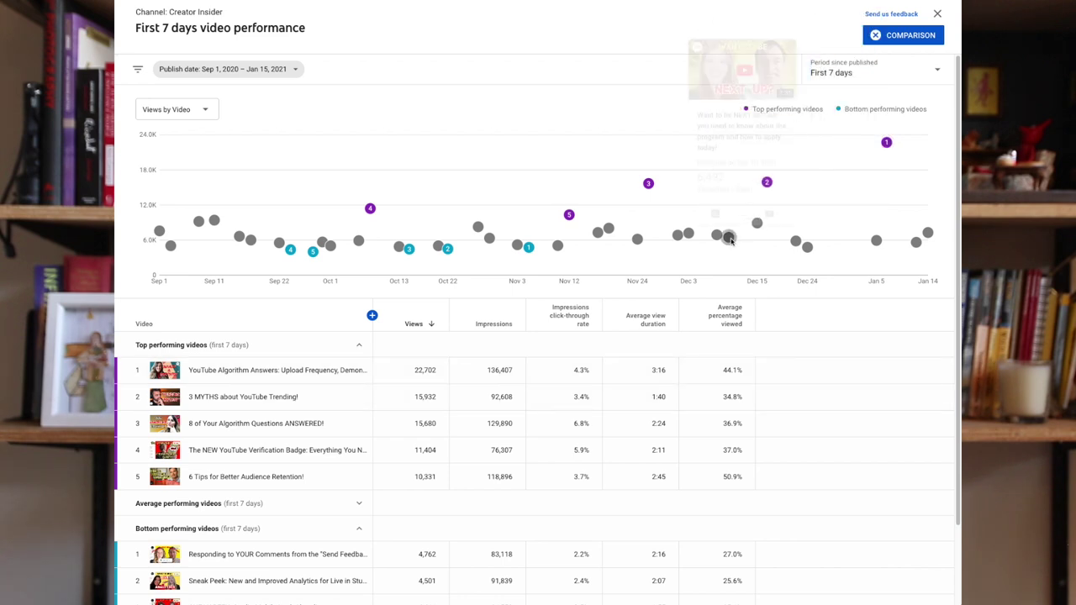
scroll(195, 346, "down", 1)
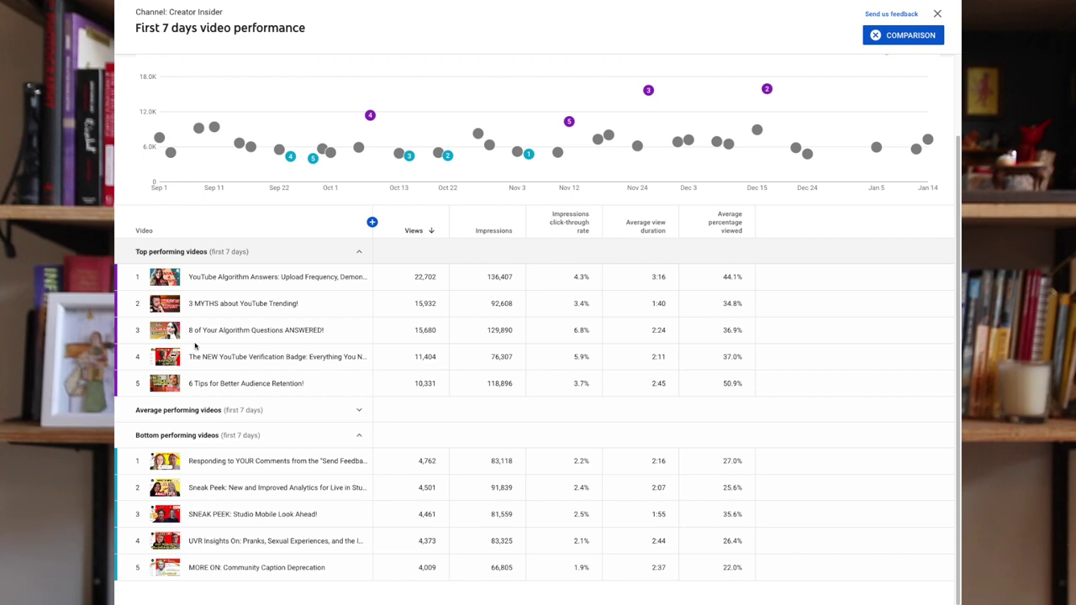
left_click(343, 411)
scroll(343, 409, "down", 2)
scroll(342, 410, "down", 1)
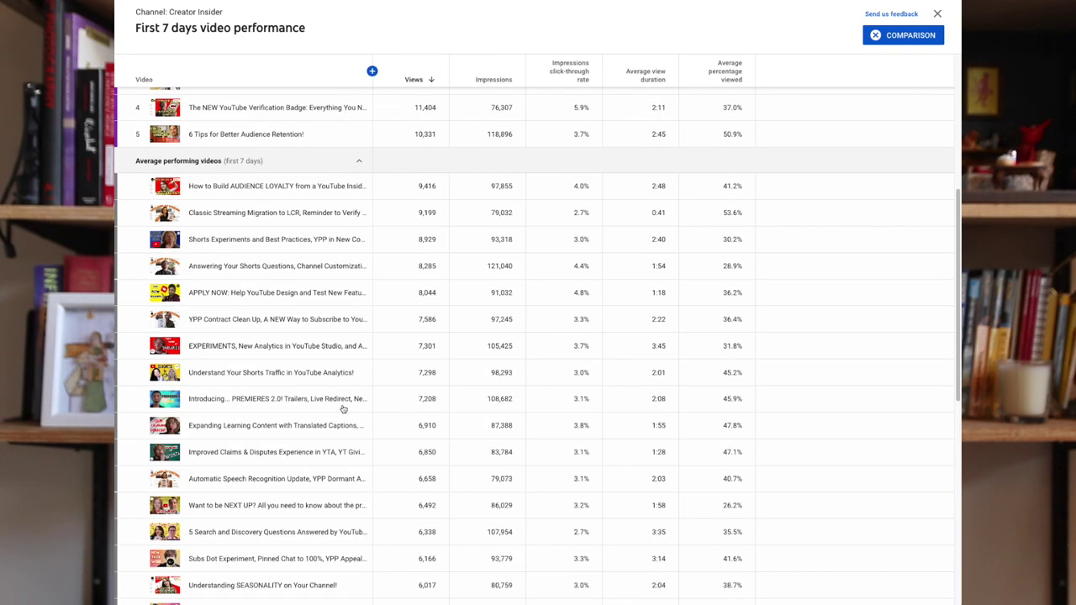
scroll(336, 386, "up", 1)
left_click(326, 244)
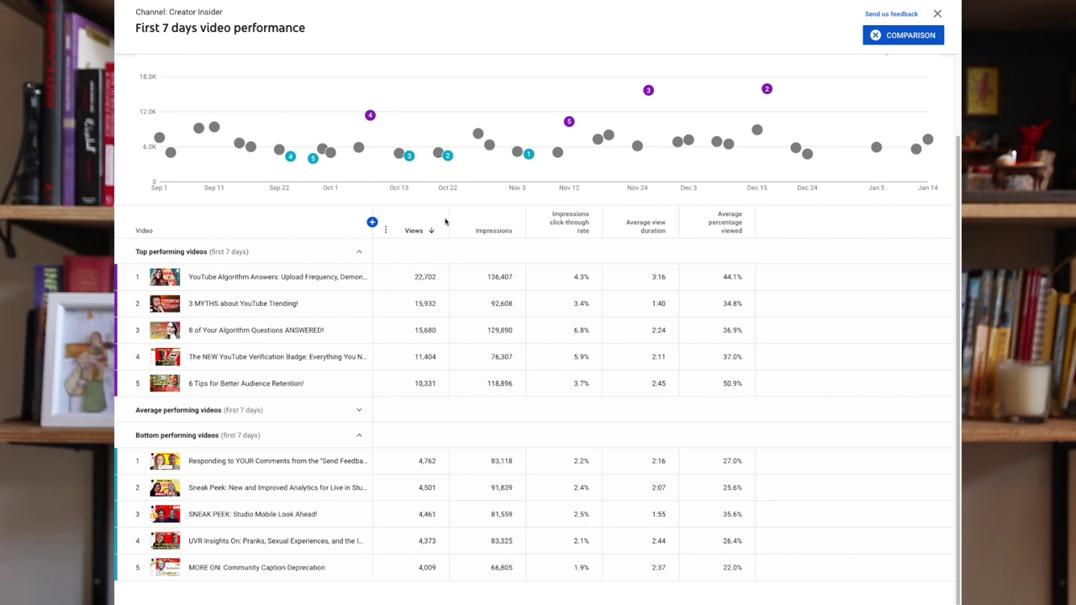
mouse_move(487, 230)
scroll(821, 298, "up", 1)
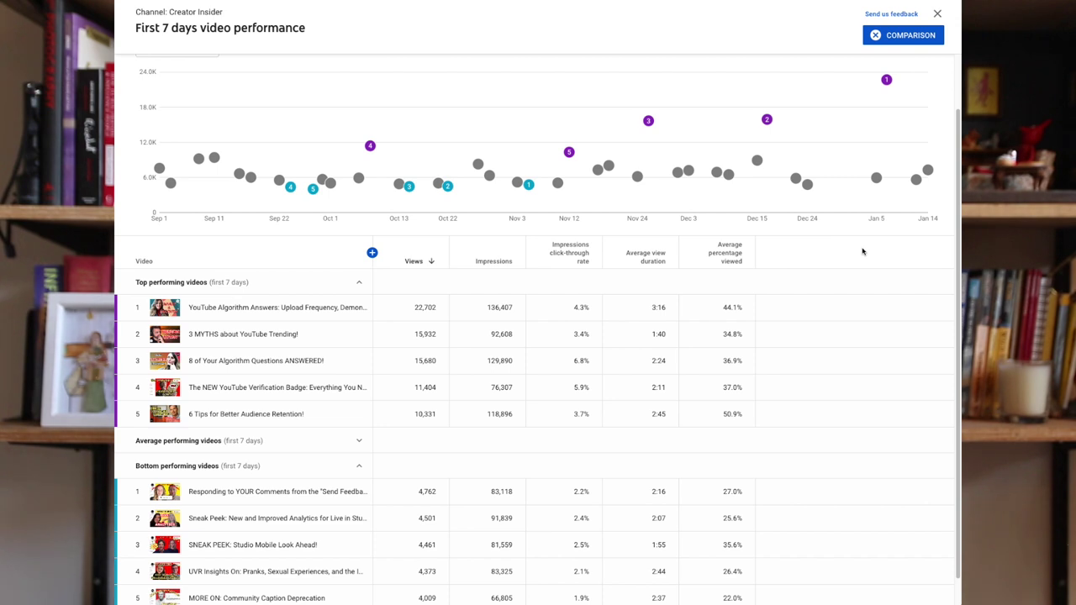
mouse_move(270, 317)
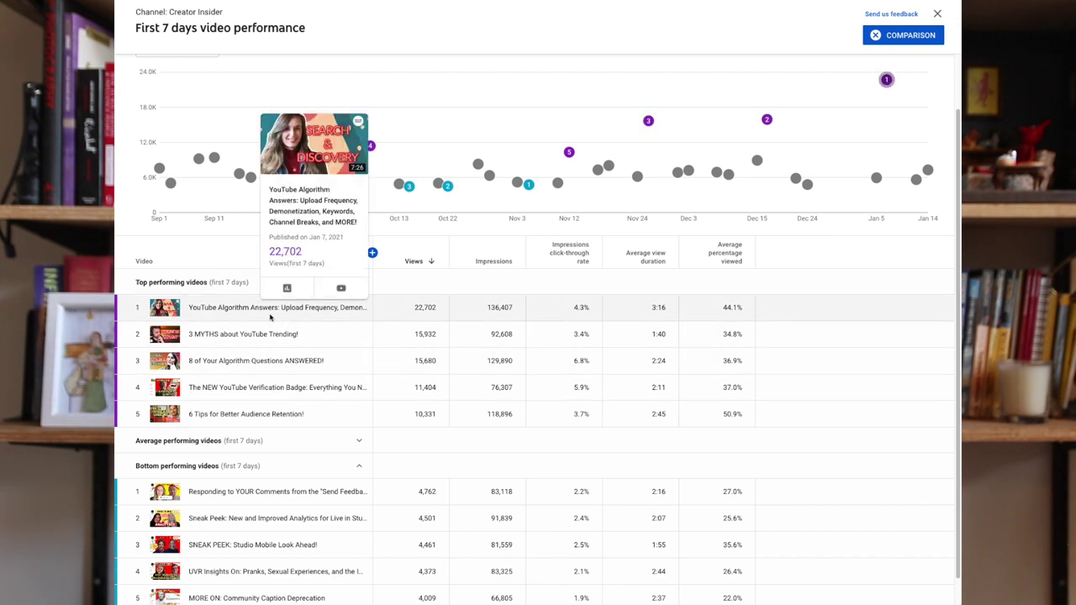
mouse_move(282, 361)
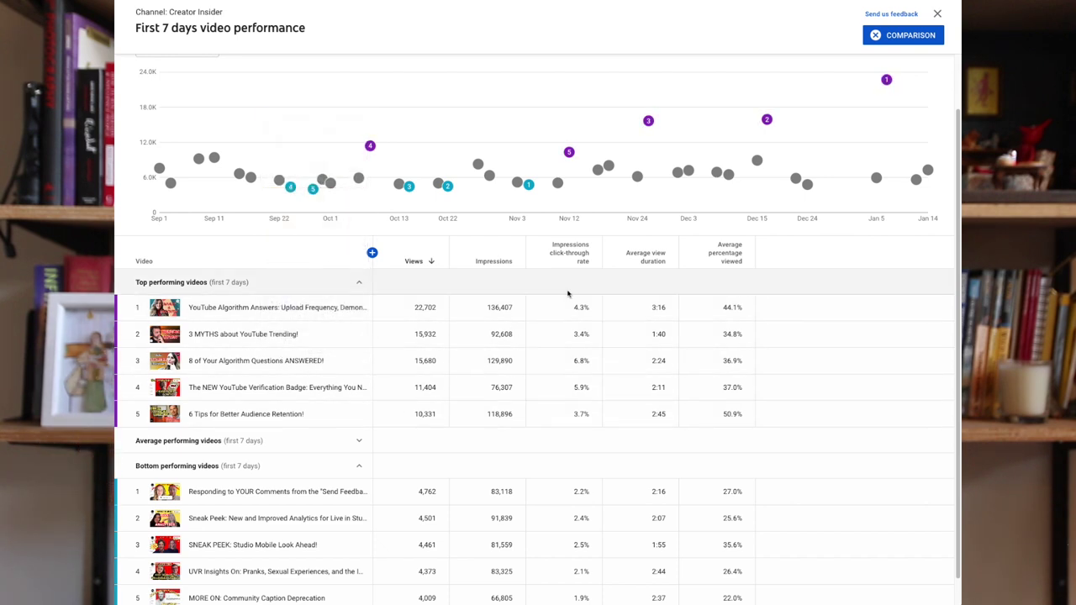
scroll(576, 304, "down", 1)
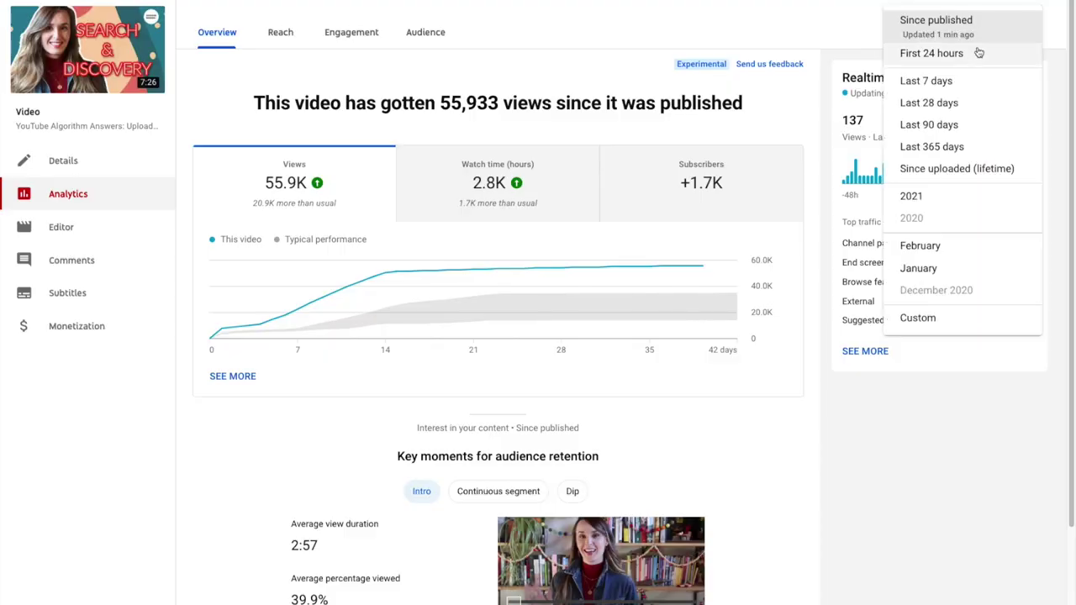
Set the YouTube Algorithm Answers video's analytics period to First 24 hours
left_click(975, 55)
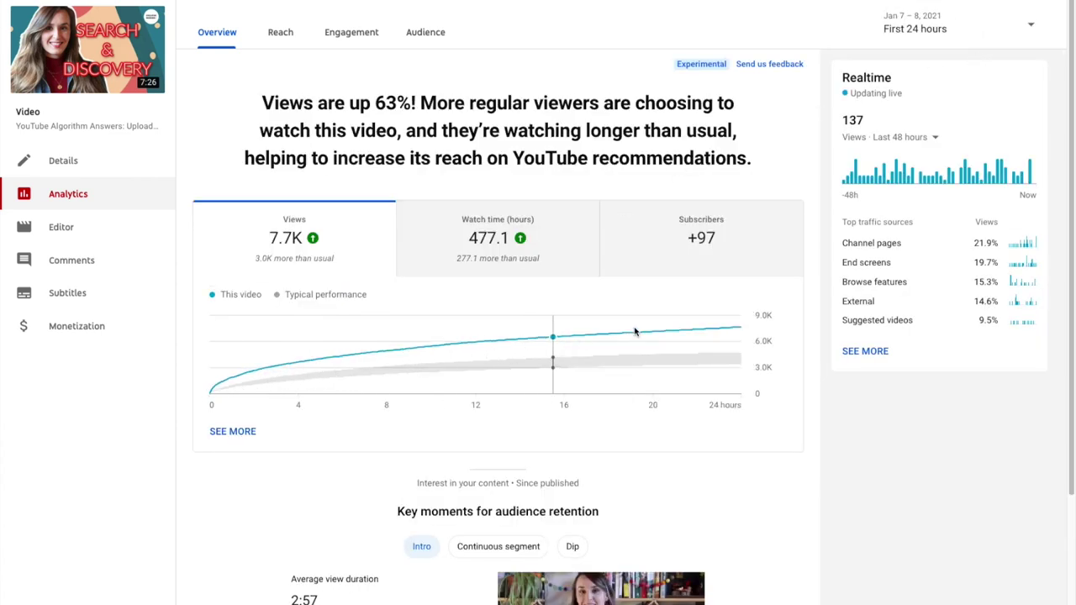
mouse_move(741, 329)
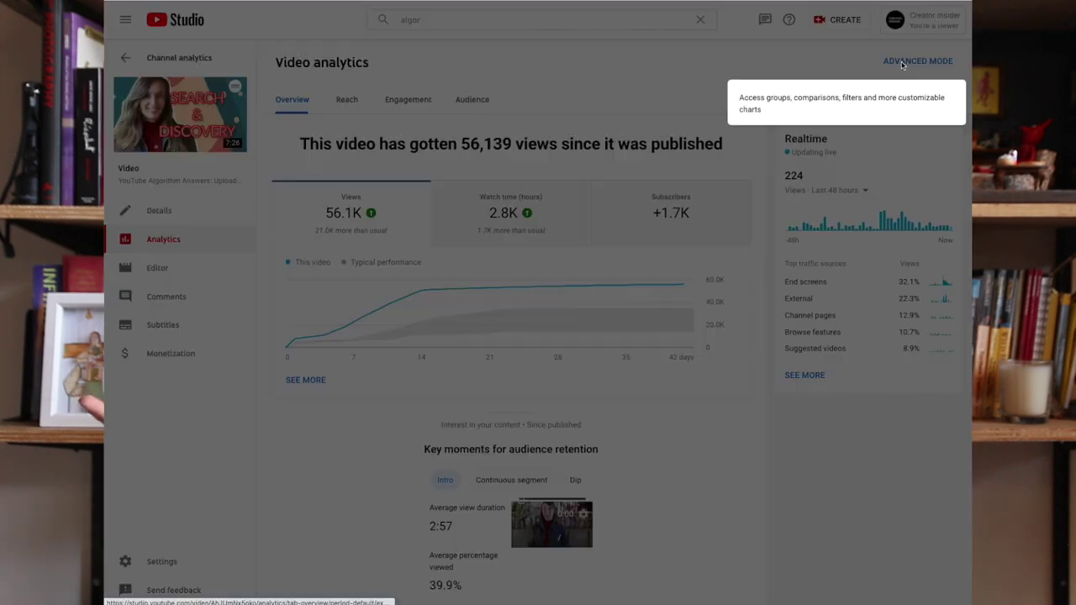
In Advanced Mode, compare against '8 of Your Algorithm Questions ANSWERED!' found by searching 'algor'
left_click(902, 65)
left_click(915, 53)
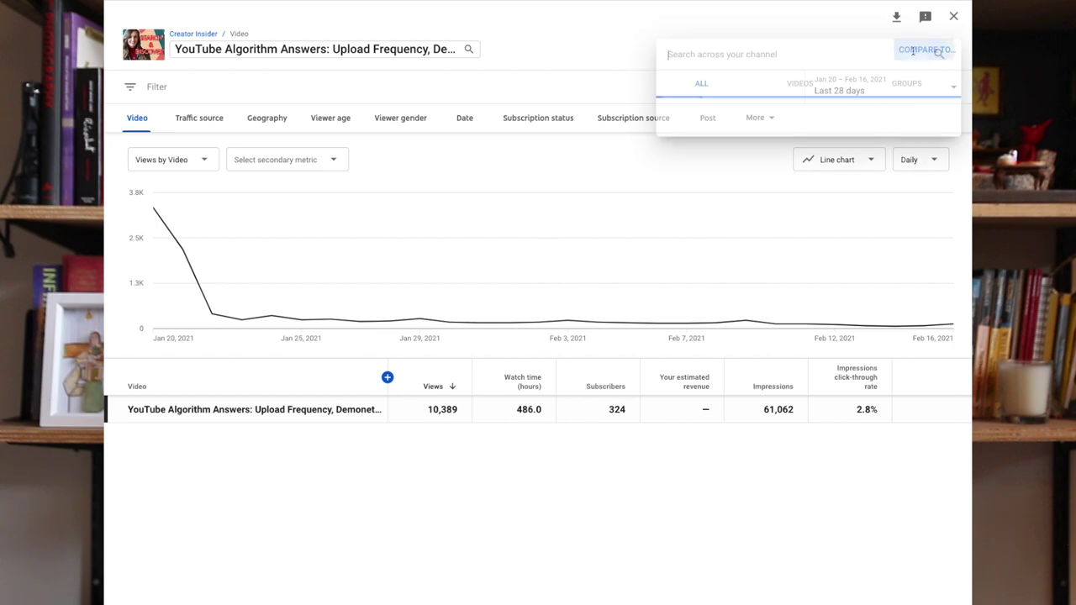
type("algor")
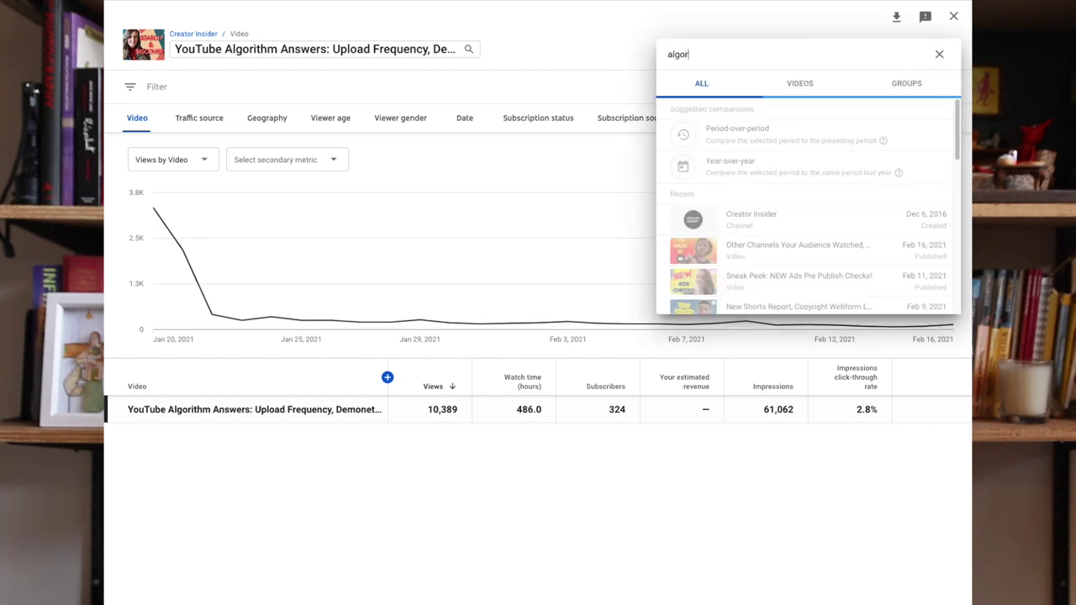
left_click(797, 248)
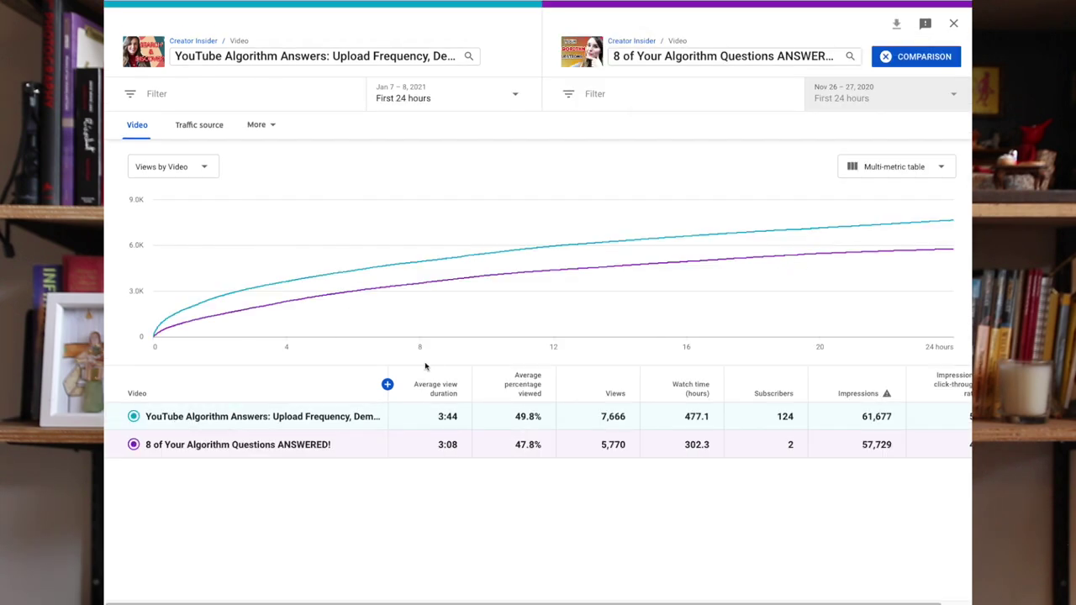
Highlight the 5.2% click-through rate, 61,677 impressions and other comparison figures
scroll(453, 423, "right", 1)
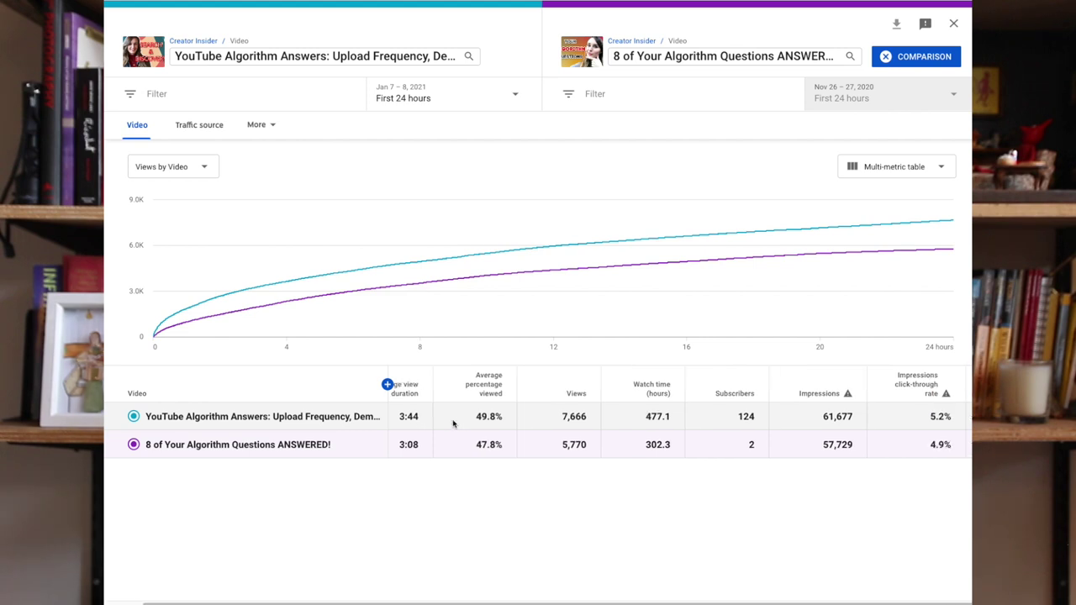
left_click_drag(918, 414, 951, 416)
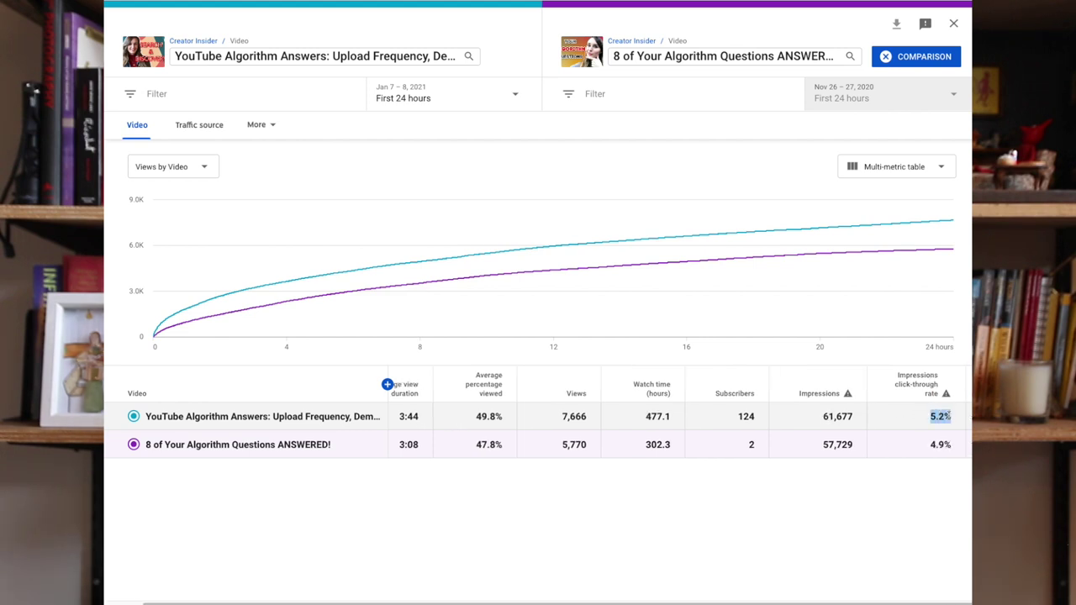
left_click_drag(824, 416, 862, 421)
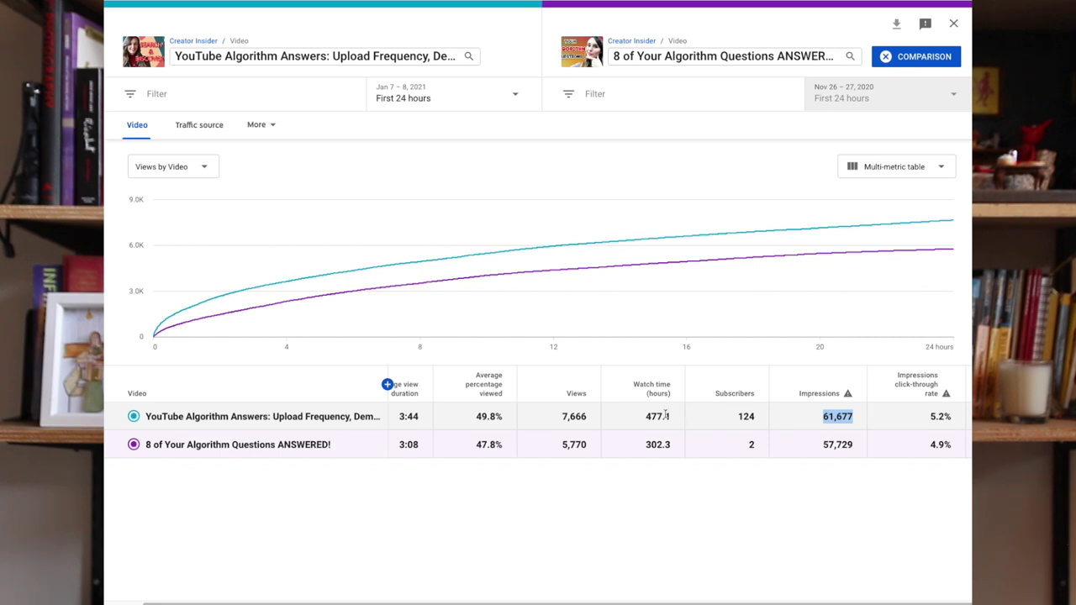
left_click_drag(589, 418, 547, 421)
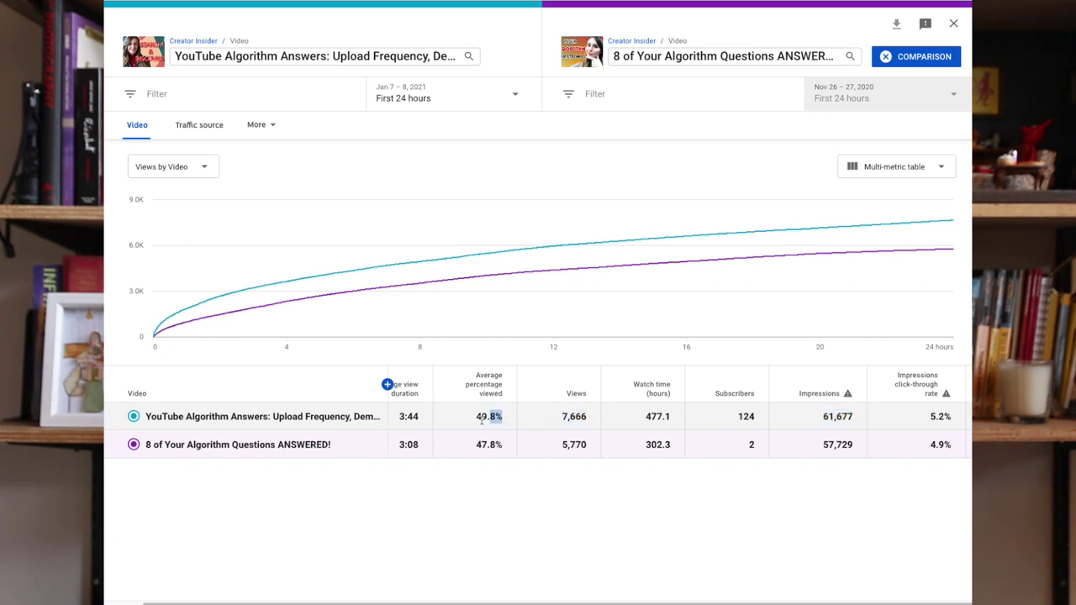